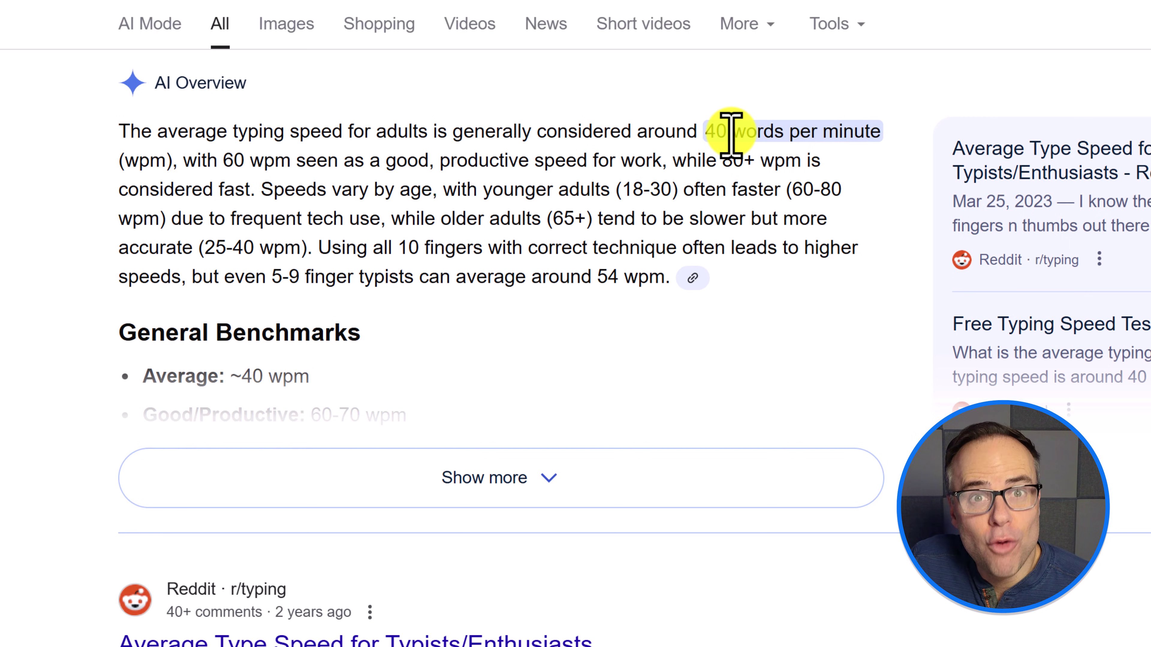
Step: Highlight the '60 wpm' good-speed and '80+' fast-typing figures in the AI Overview
left_click_drag(223, 161, 369, 161)
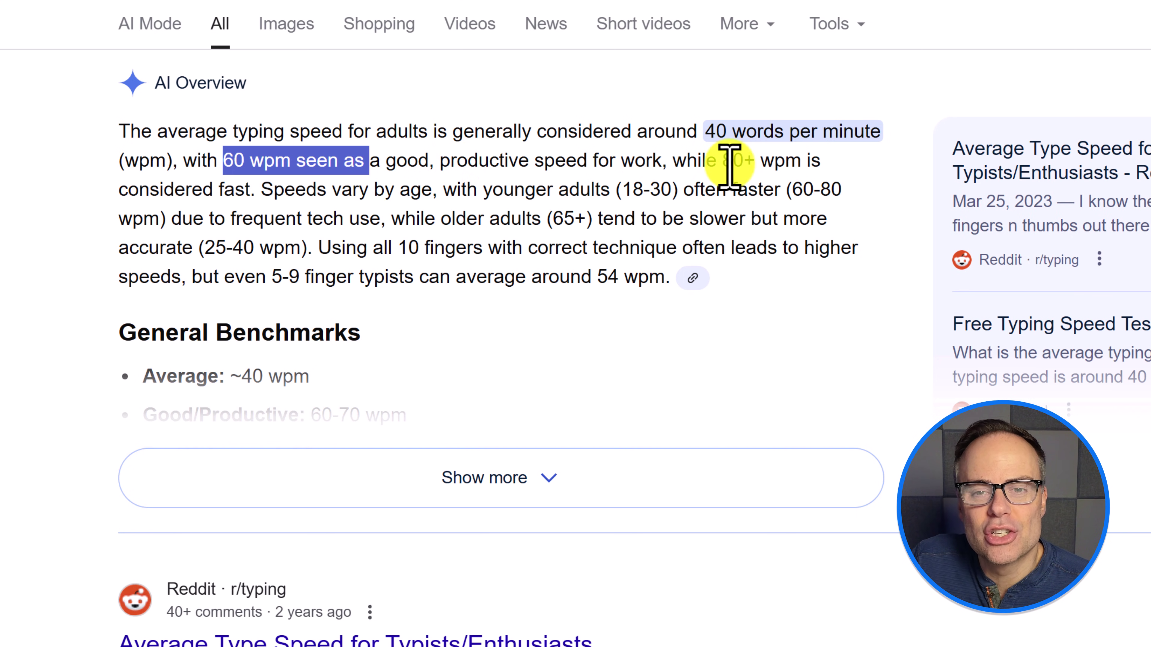
left_click_drag(723, 161, 762, 162)
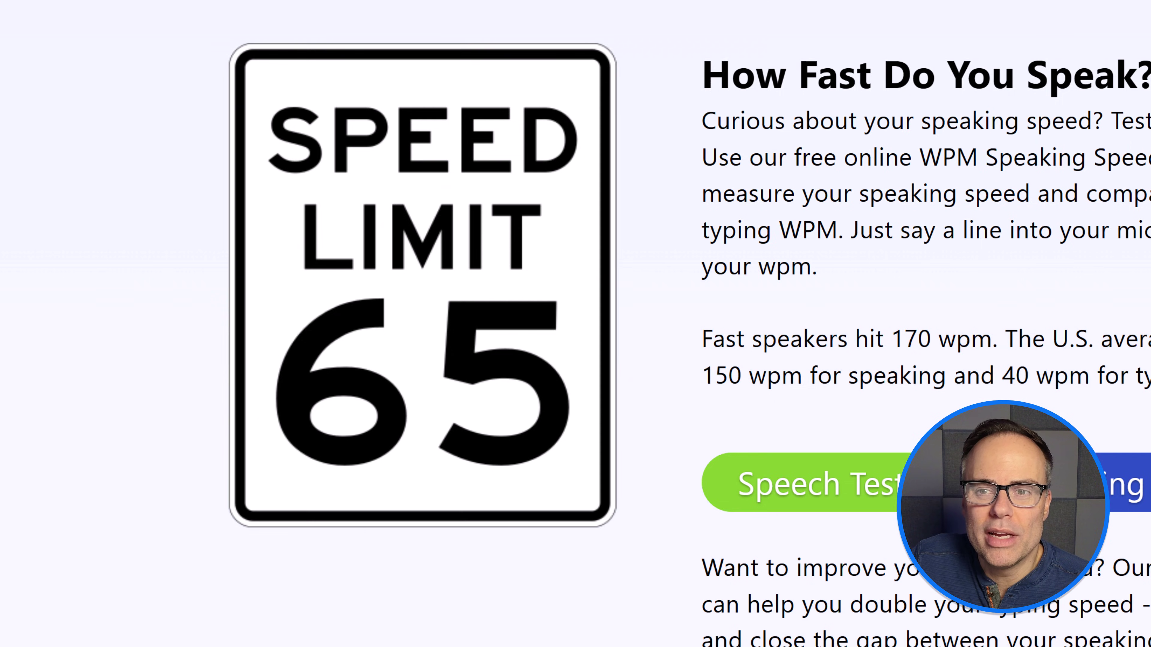
Step: Highlight the U.S. average sentence on 130-150 wpm speaking versus 40 wpm typing, then deselect it
left_click_drag(706, 286, 578, 308)
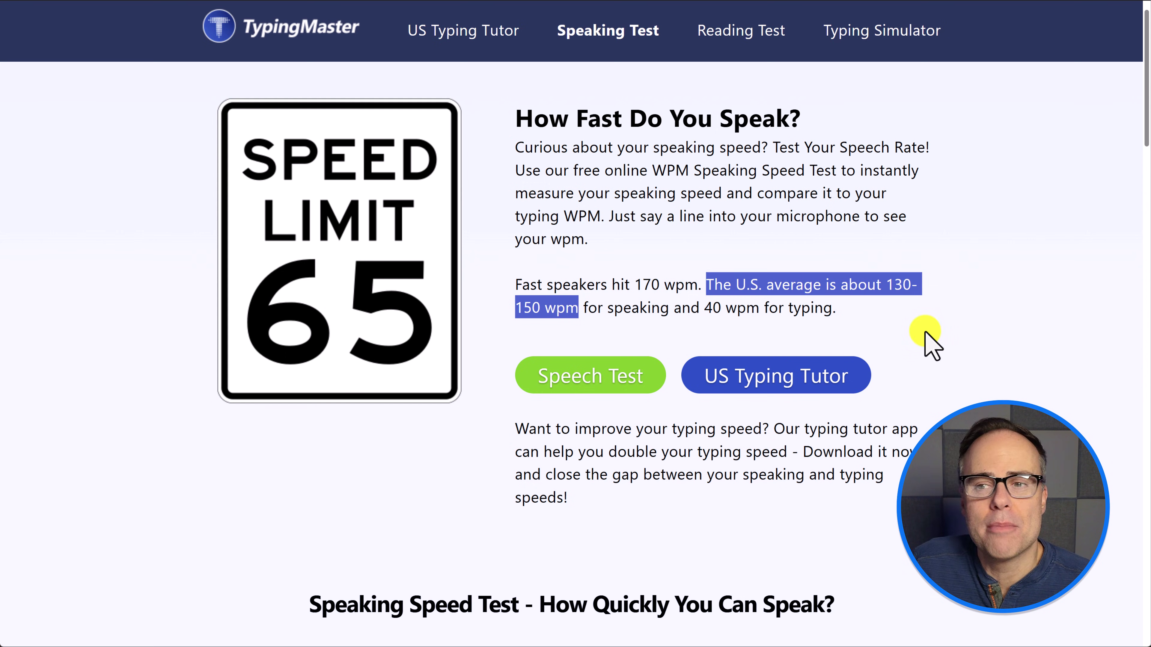
left_click(989, 347)
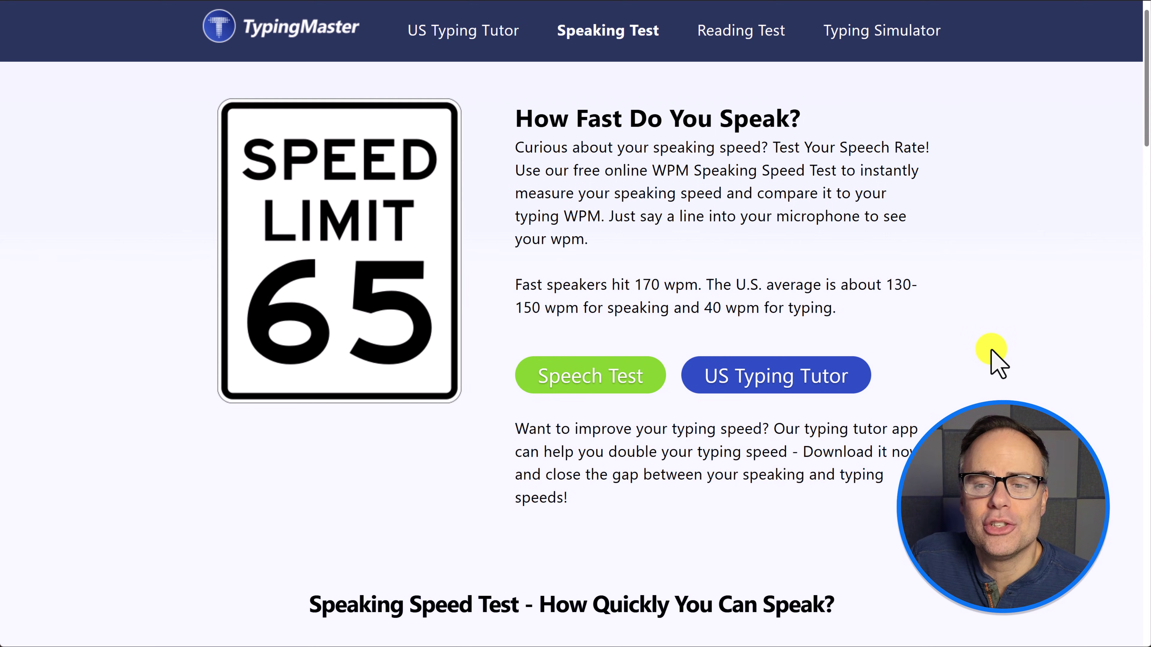
Step: Scroll down the TypingMaster page to the Test complete results card
scroll(997, 362, "down", 10)
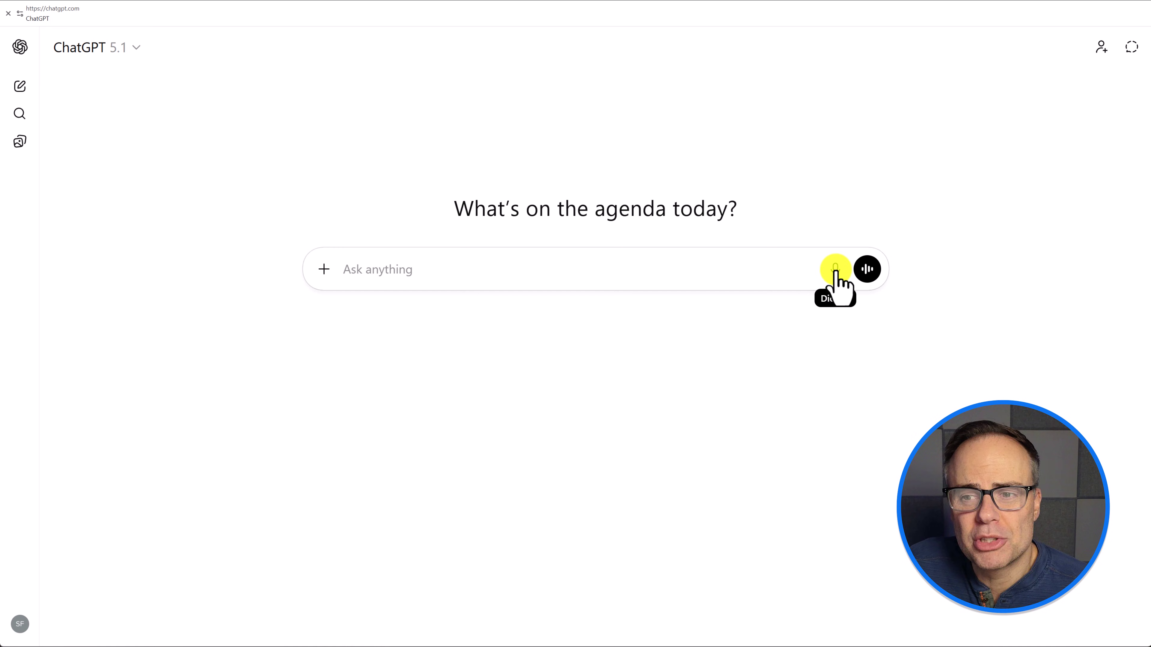
Step: Dictate the newsletter email request about speaking instead of typing into the prompt
left_click(835, 271)
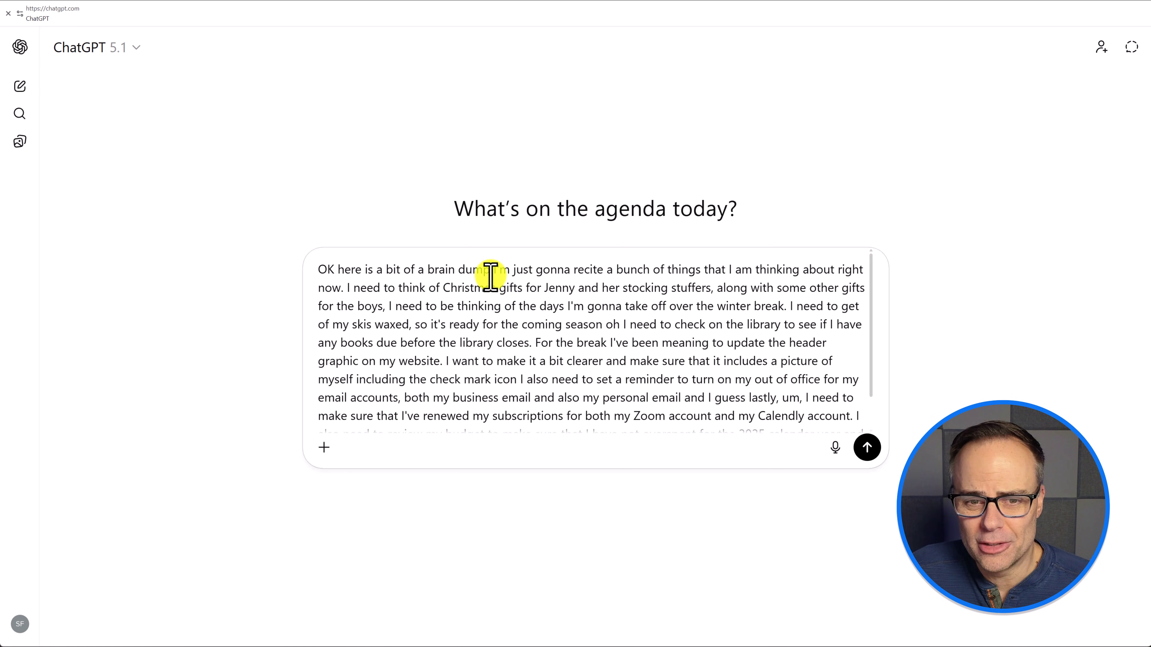
scroll(607, 311, "down", 2)
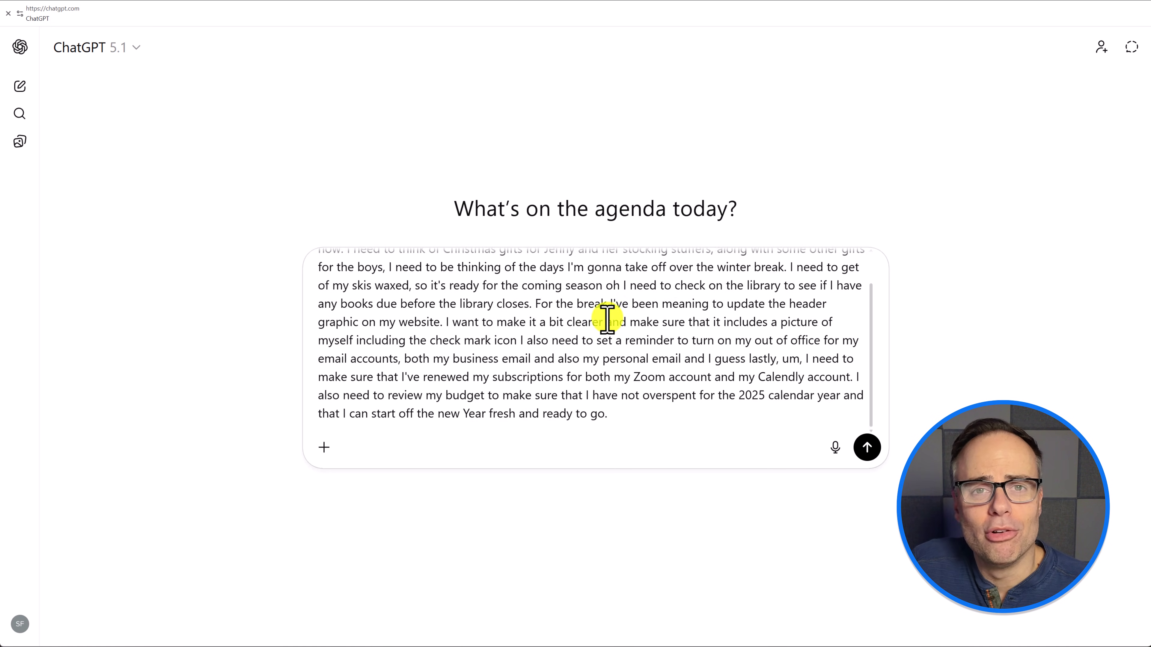
scroll(607, 311, "up", 2)
scroll(607, 317, "down", 2)
scroll(607, 318, "up", 2)
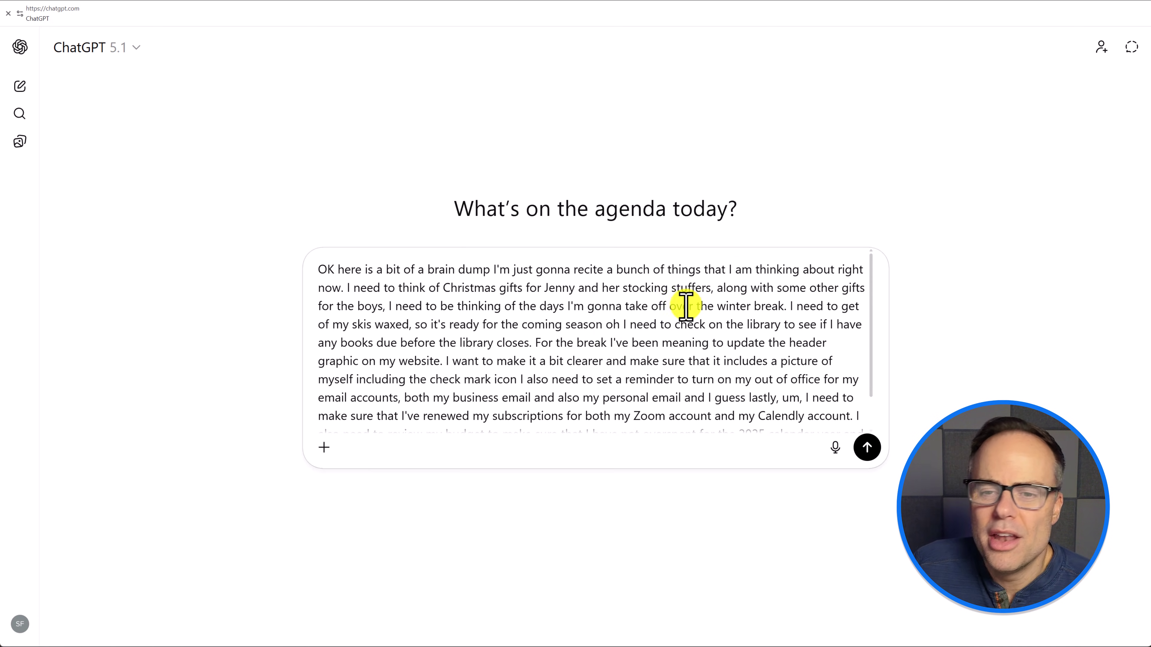
scroll(685, 304, "down", 2)
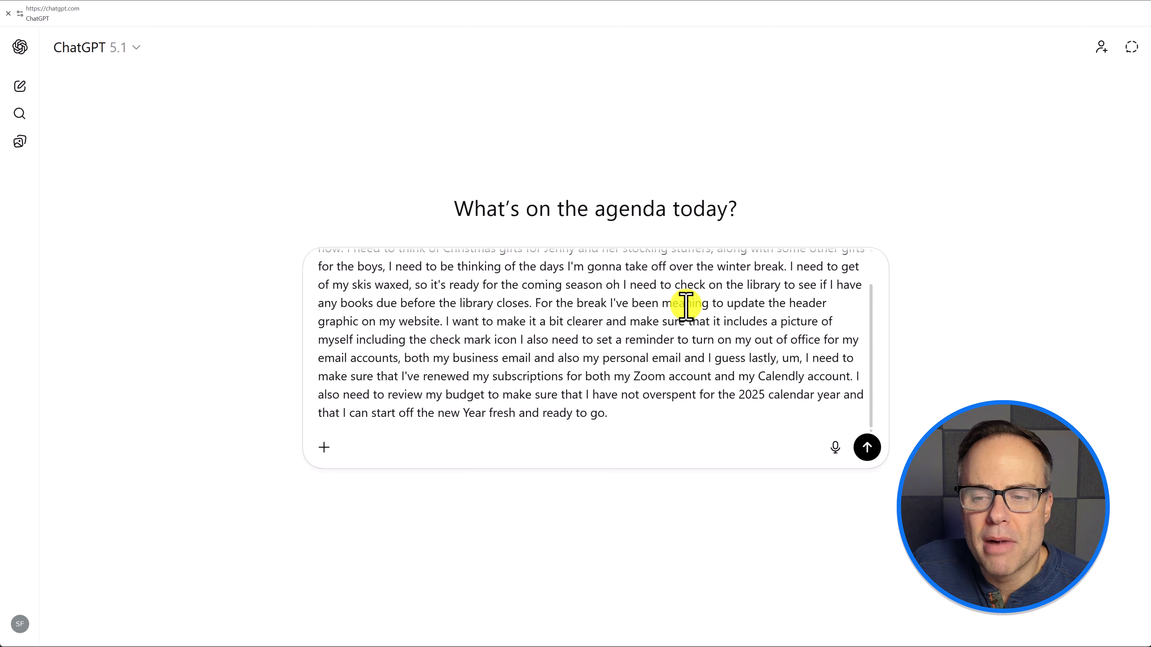
scroll(685, 307, "up", 2)
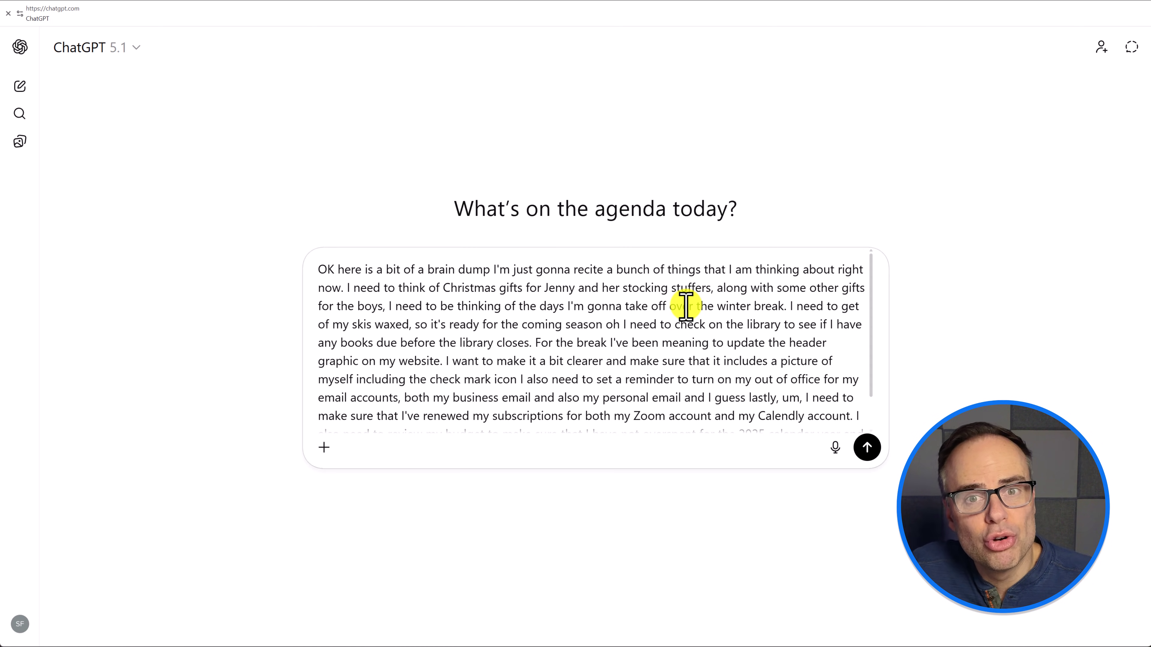
scroll(680, 326, "down", 2)
left_click(660, 399)
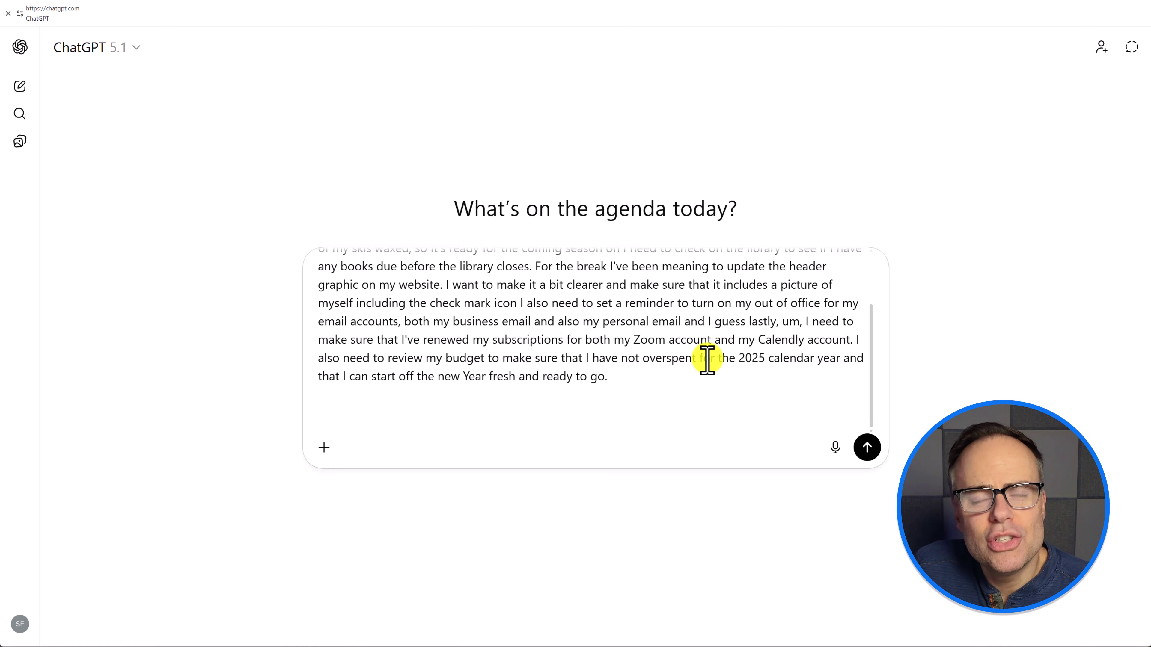
scroll(687, 376, "up", 3)
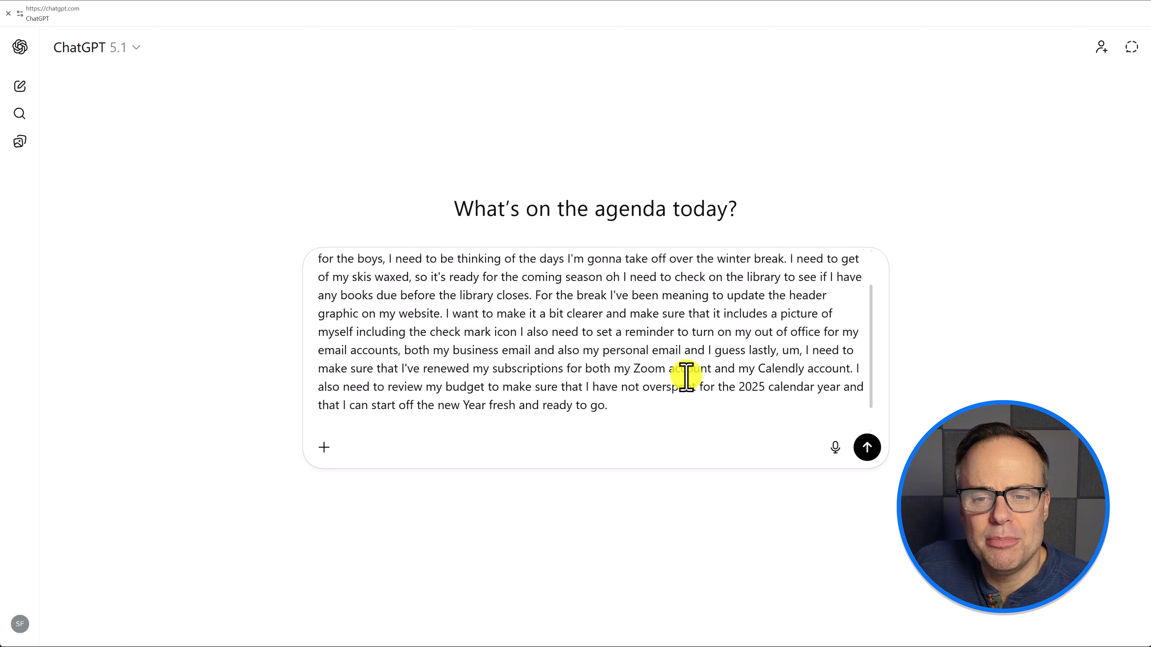
scroll(687, 376, "down", 3)
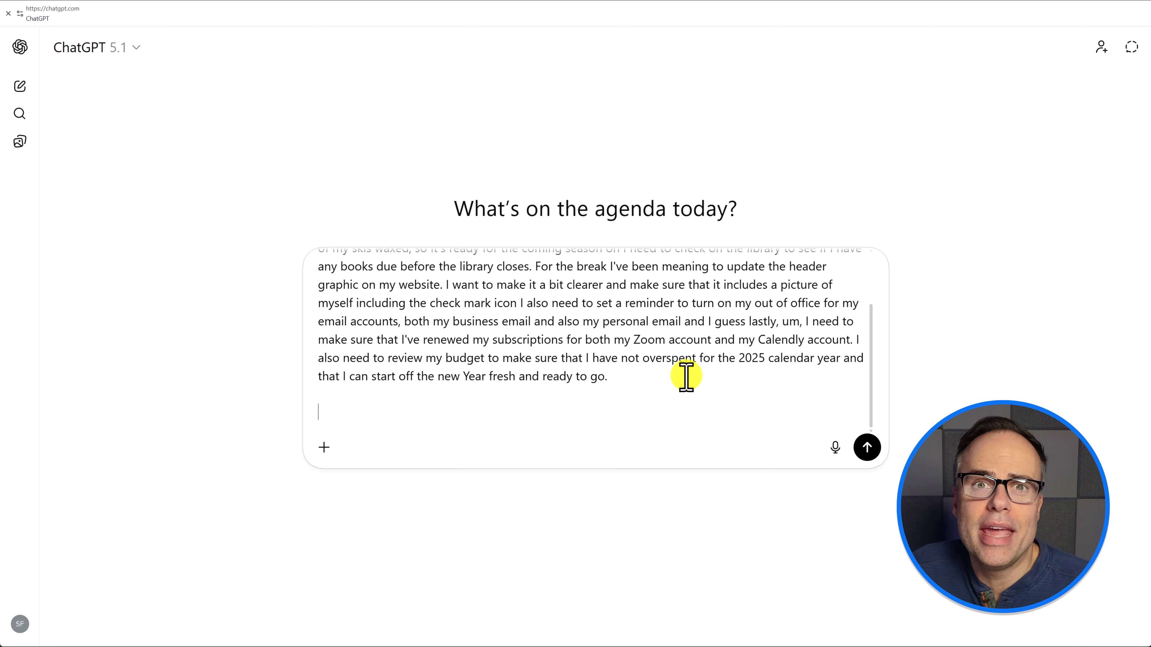
scroll(685, 377, "up", 3)
scroll(684, 377, "down", 3)
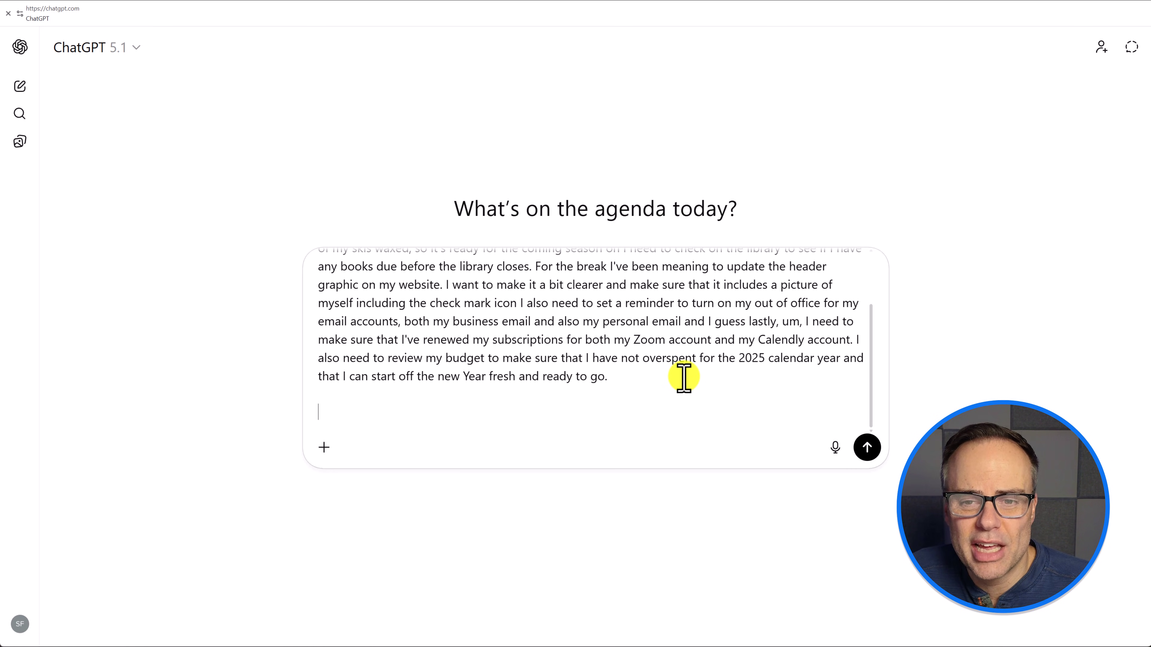
scroll(681, 377, "up", 2)
scroll(659, 355, "down", 2)
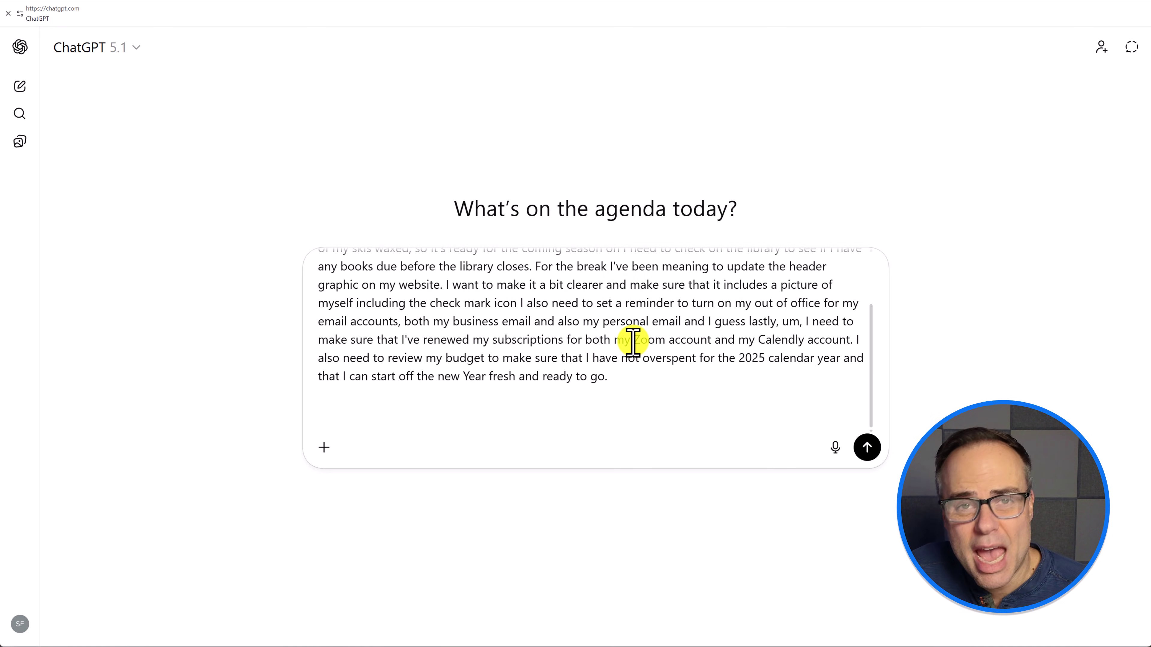
left_click_drag(633, 340, 804, 343)
left_click(746, 347)
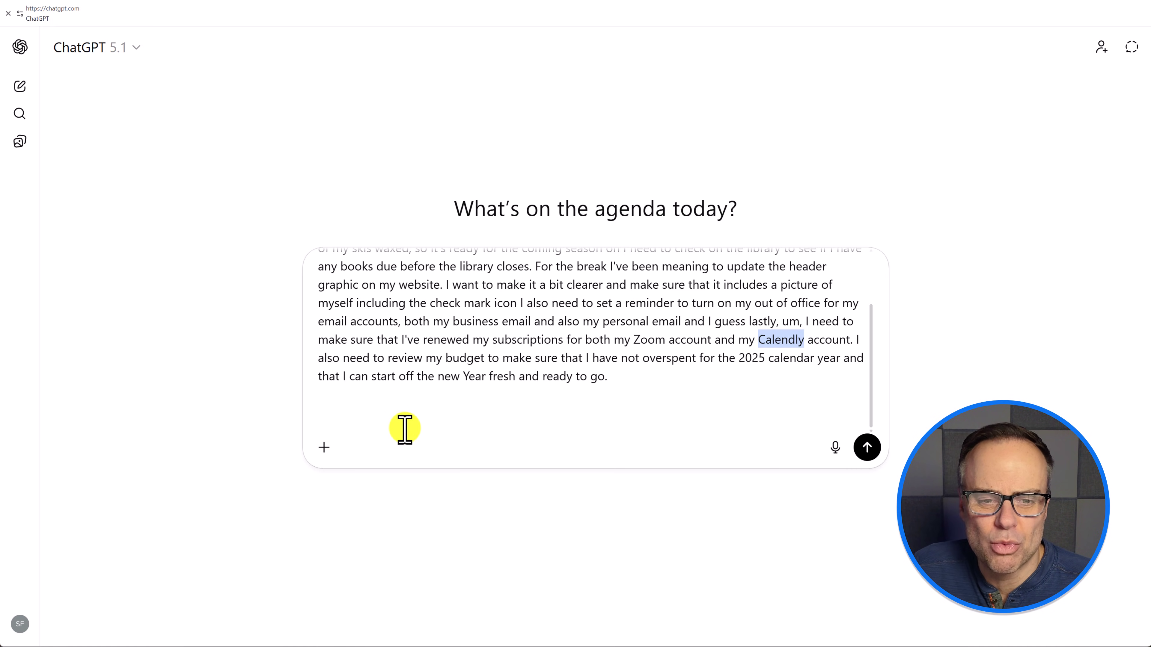
left_click(349, 415)
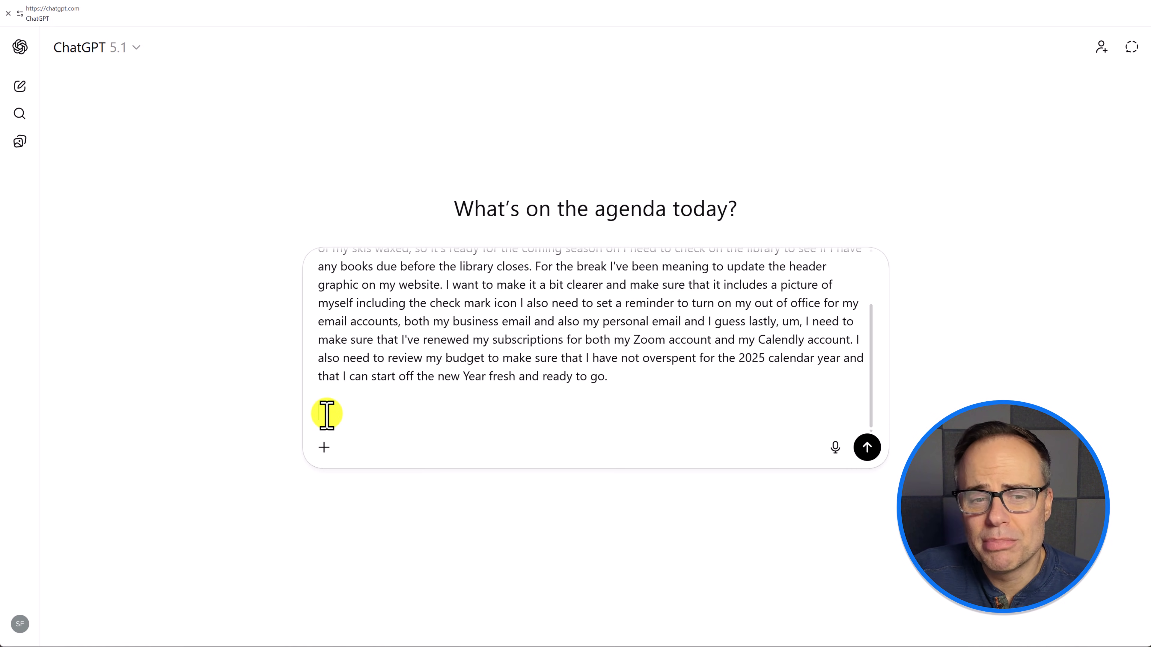
Step: Add the closing line 'Please group these into an actionable task list' to the prompt
type("lease")
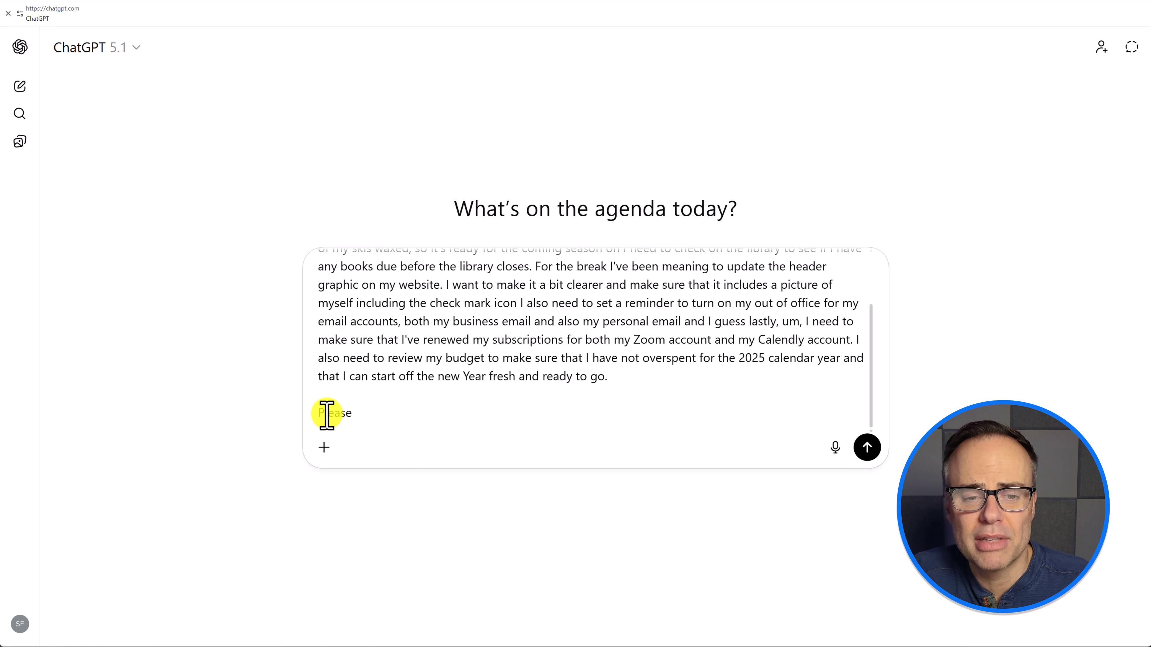
type(" group these ")
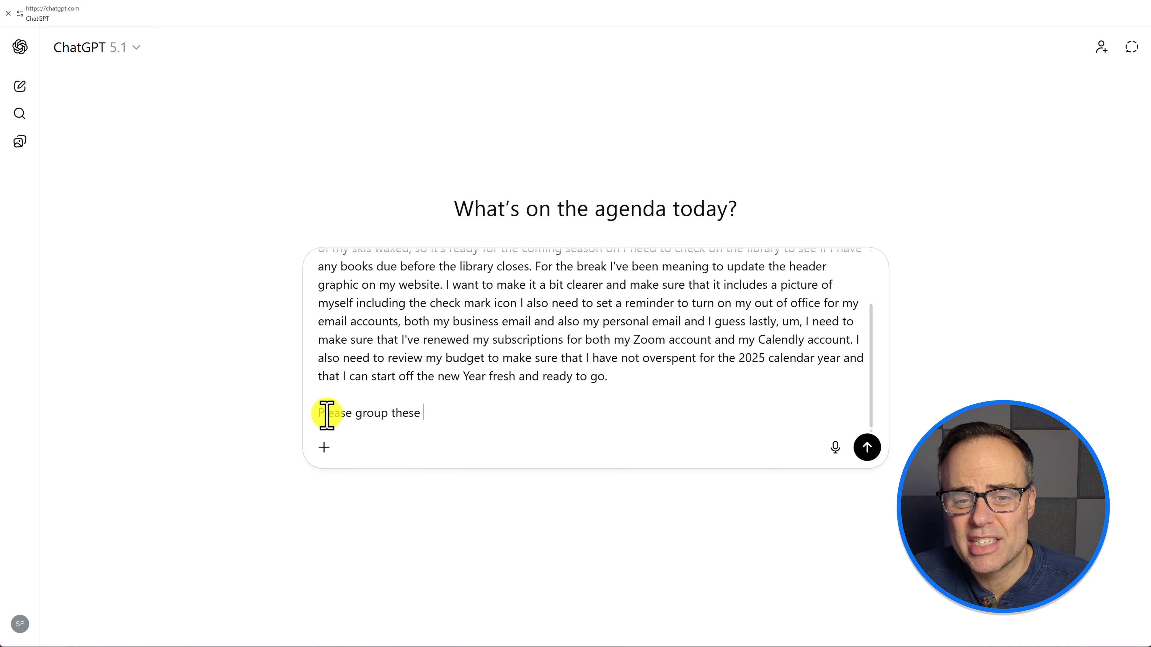
type("into an actionabl")
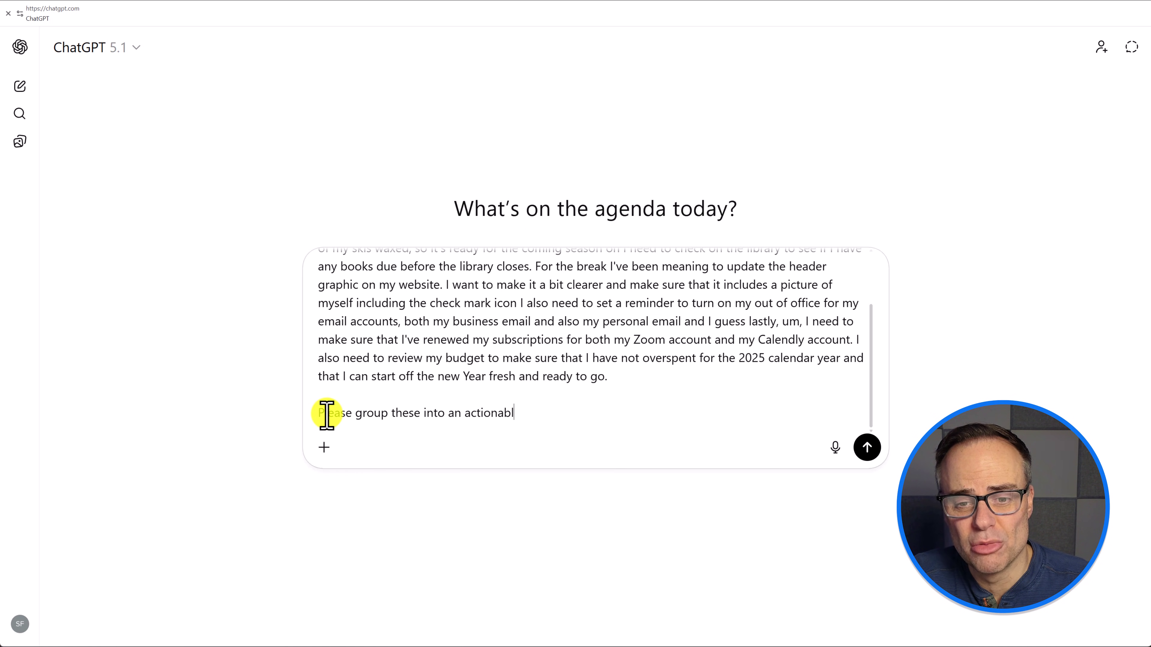
type("e aask list")
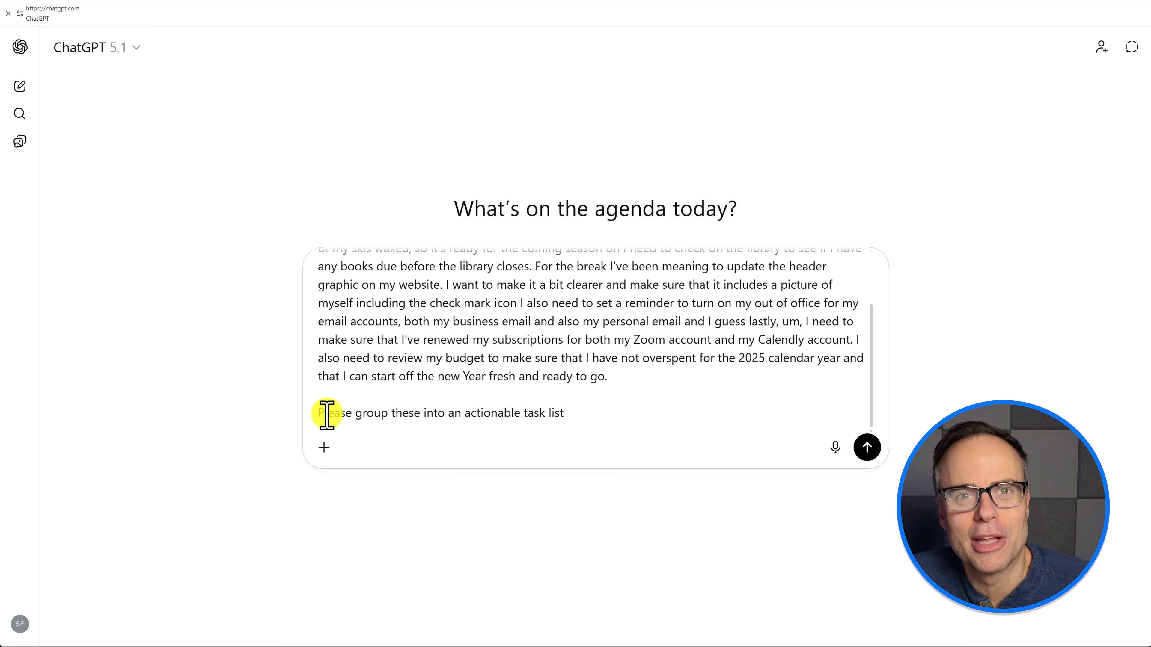
scroll(595, 422, "up", 2)
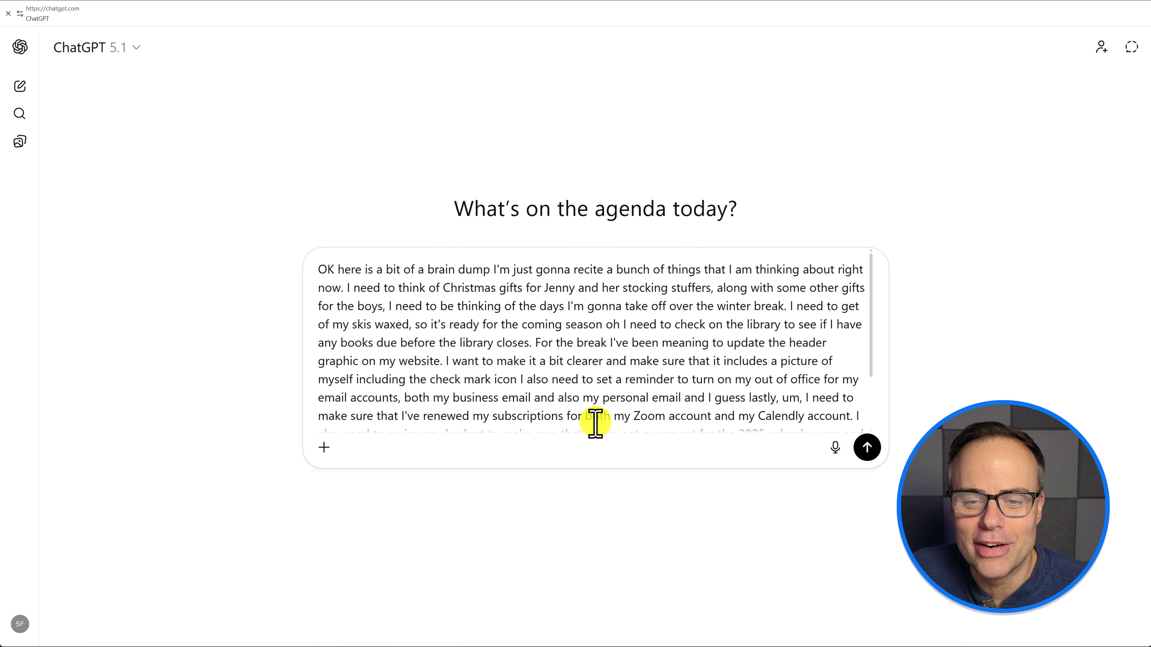
scroll(595, 422, "down", 2)
Step: Send the brain dump and review the five-bucket reply, Holiday gifts through Year end financials
key("Return")
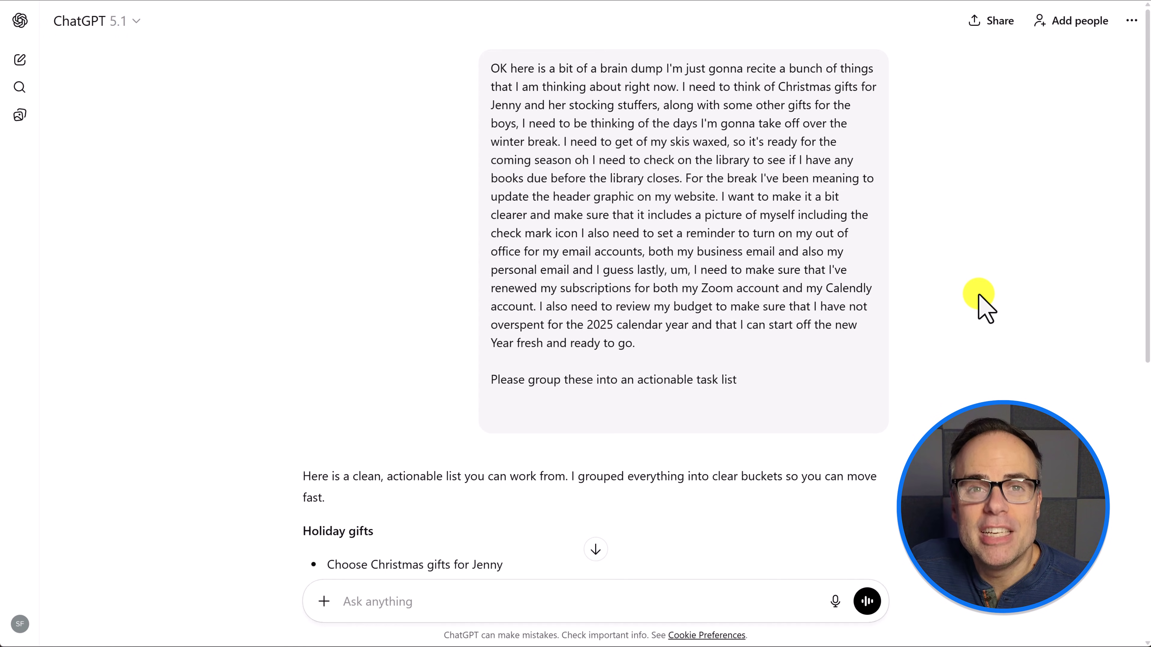
scroll(985, 309, "down", 10)
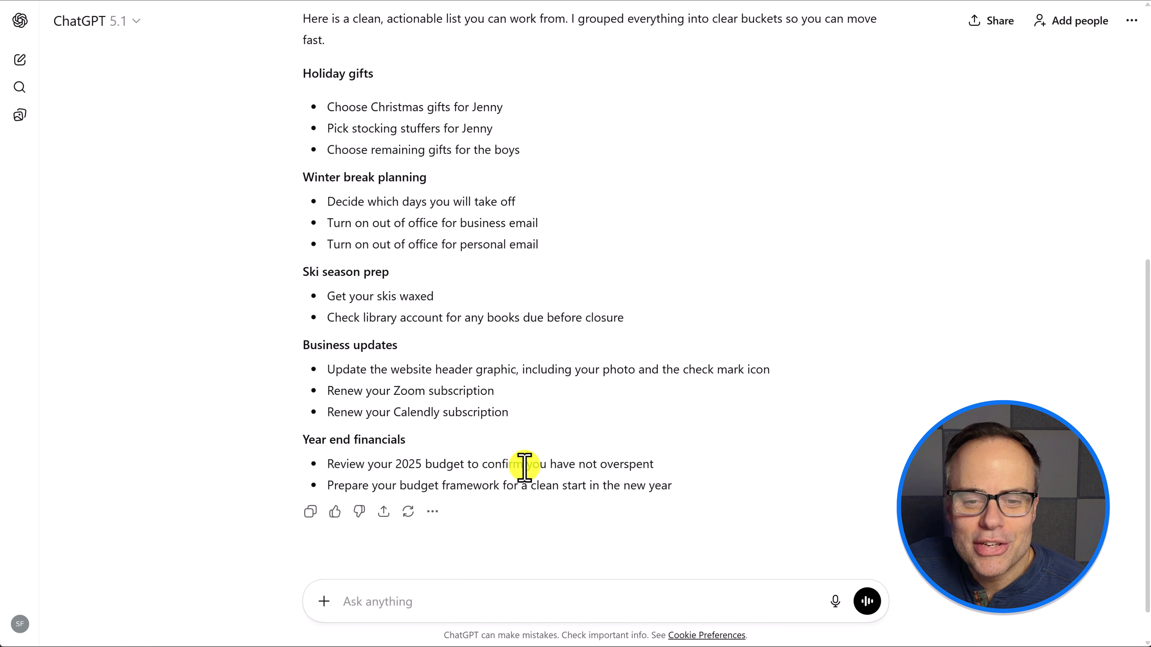
scroll(525, 467, "up", 1)
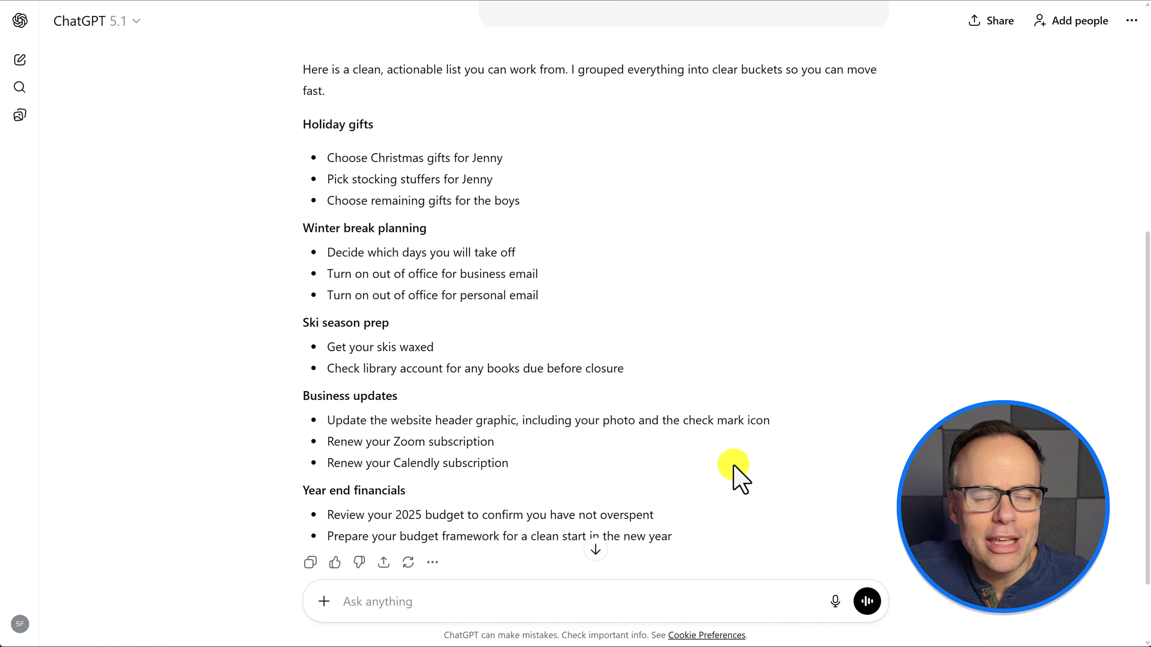
scroll(694, 322, "down", 2)
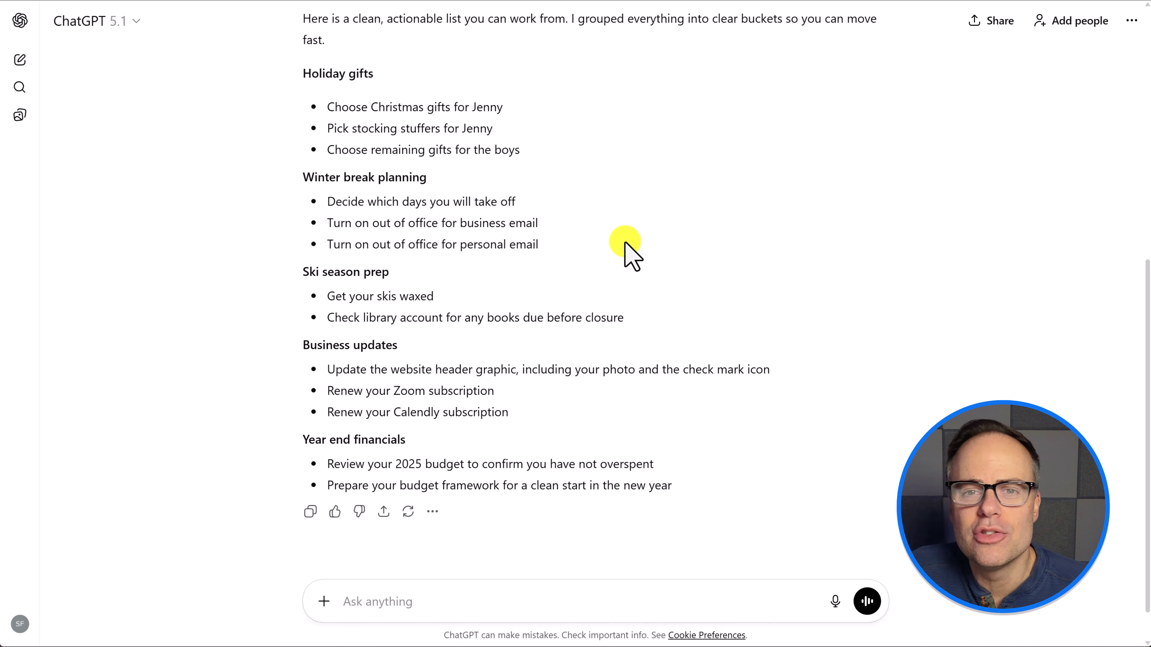
scroll(626, 243, "up", 1)
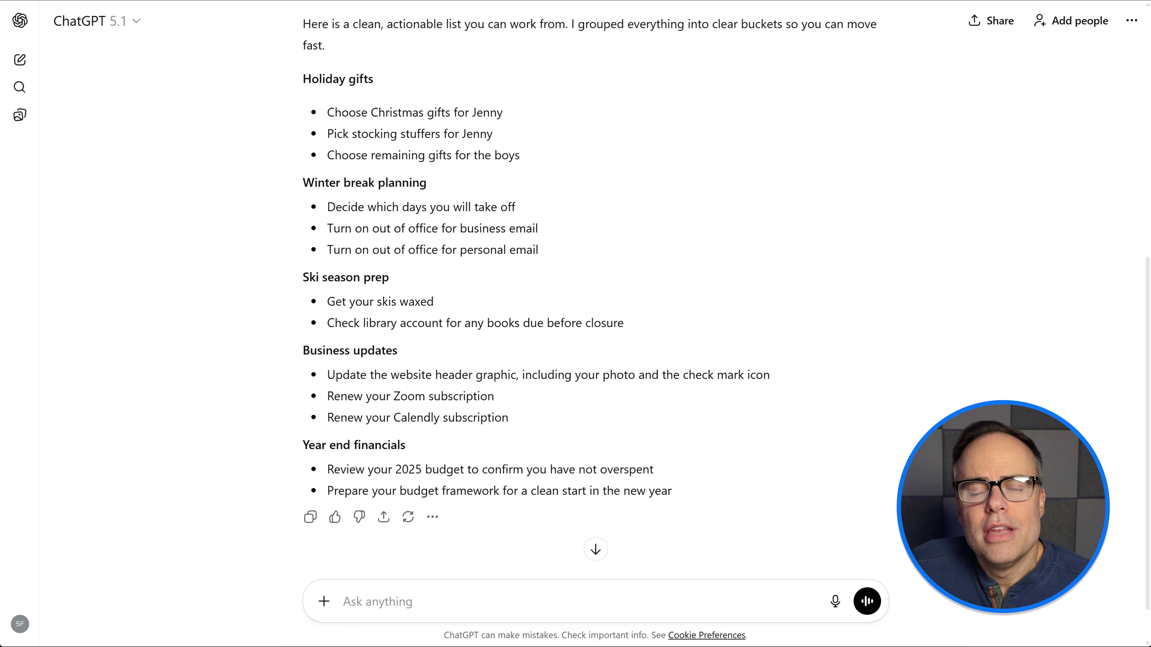